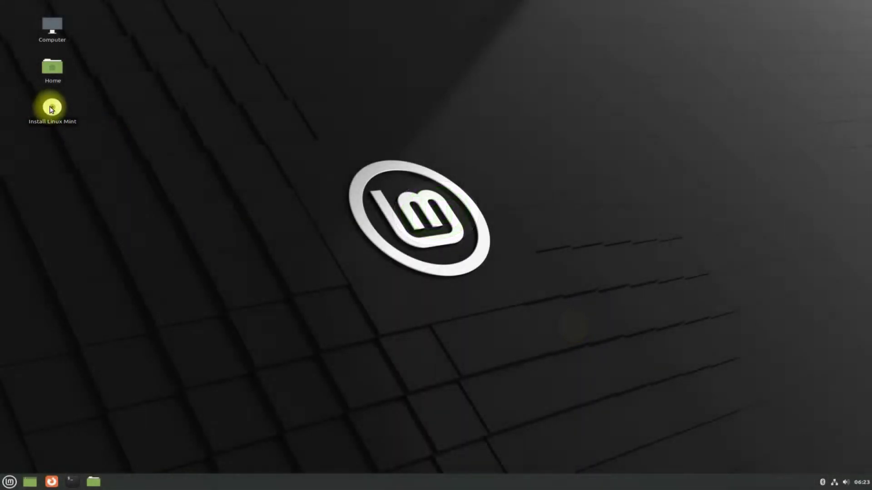
# - Launch the Install Linux Mint installer and begin its setup questions
pyautogui.rightClick(51, 109)
pyautogui.click(63, 112)
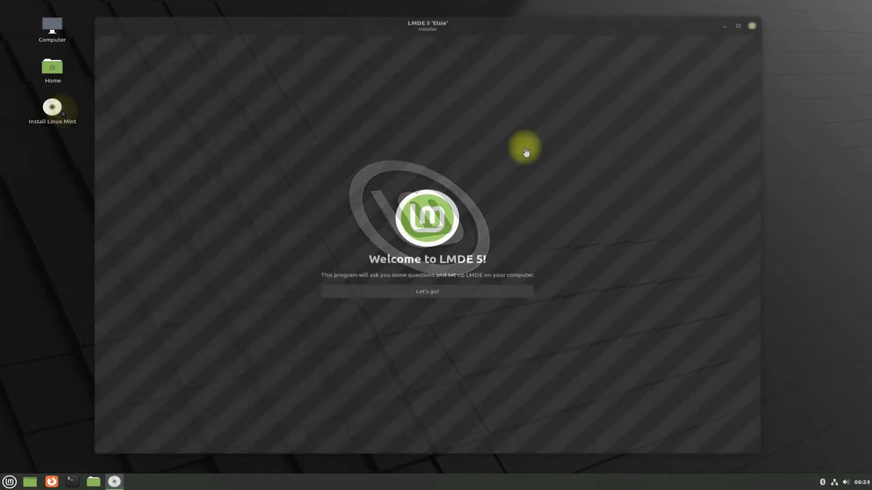
pyautogui.click(455, 296)
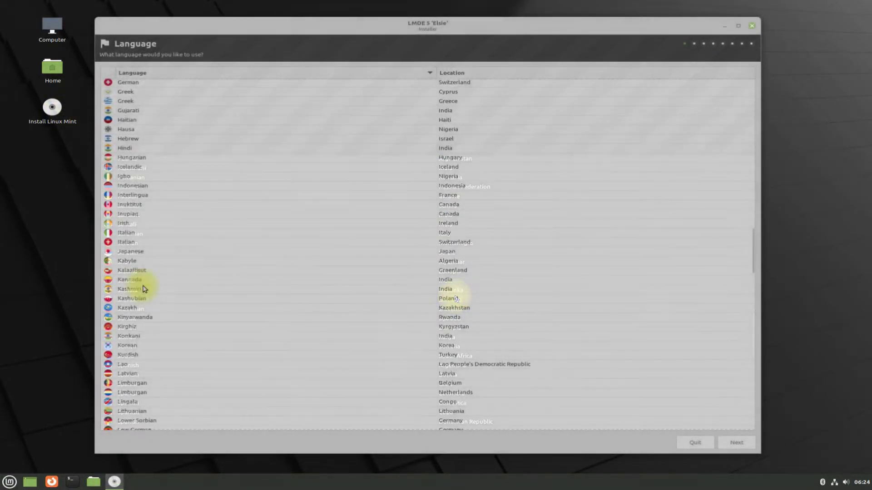
# - Choose English (United States) as the installer language
pyautogui.scroll(3, 143, 289)
pyautogui.scroll(2, 145, 288)
pyautogui.scroll(3, 147, 287)
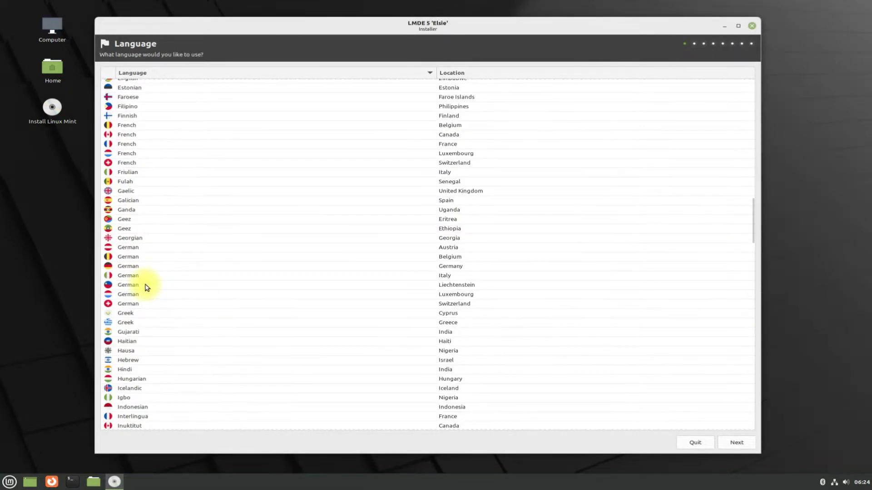
pyautogui.scroll(3, 145, 287)
pyautogui.scroll(2, 144, 286)
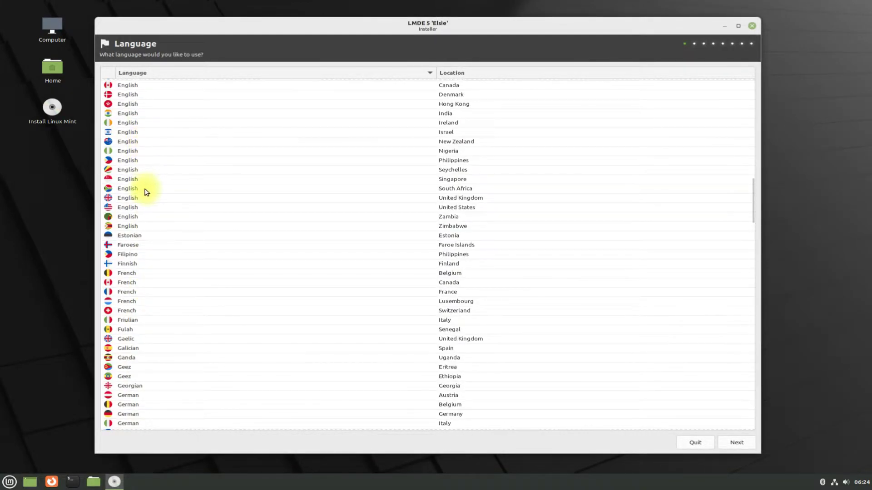
pyautogui.click(128, 208)
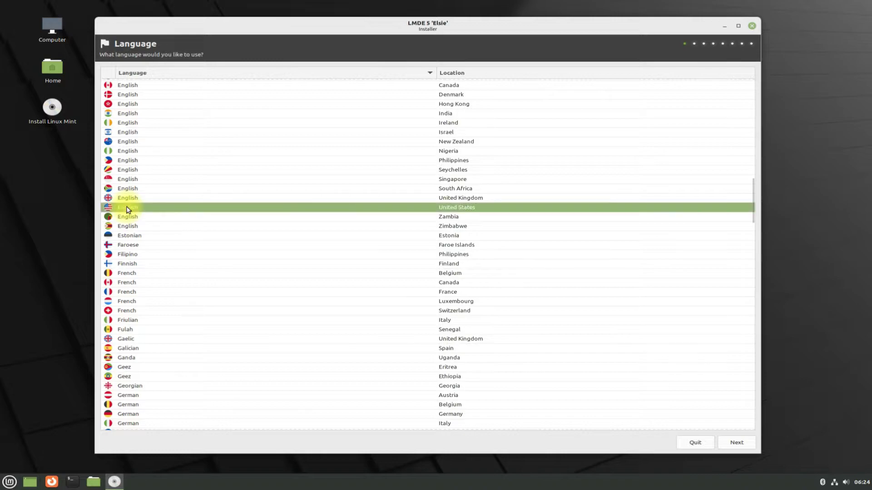
pyautogui.click(729, 445)
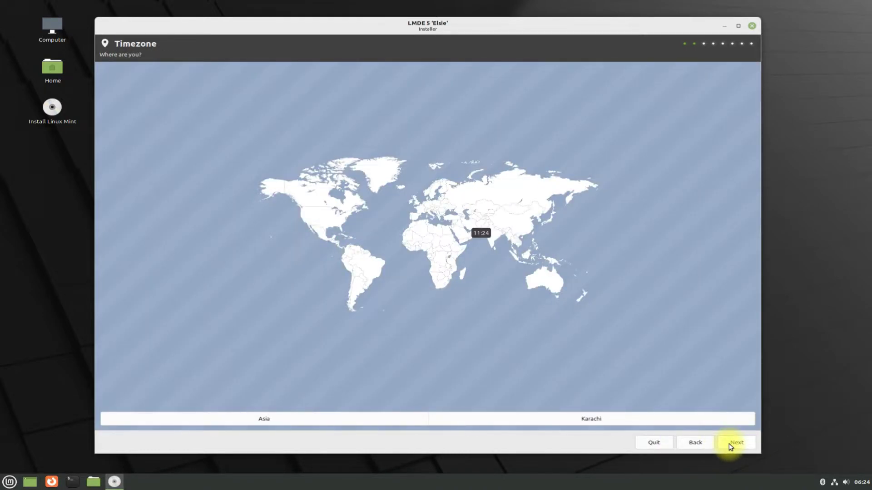
# - Set the timezone to America/Yellowknife and keep the English (US) keyboard layout
pyautogui.click(301, 187)
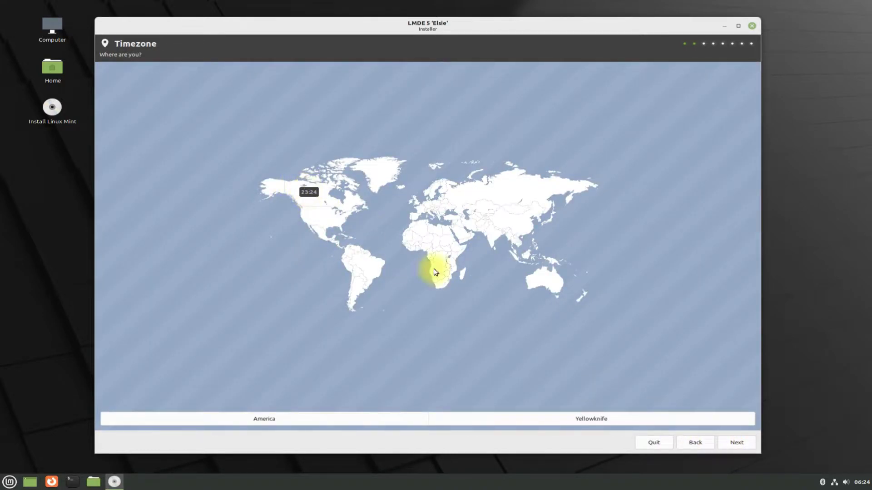
pyautogui.click(736, 449)
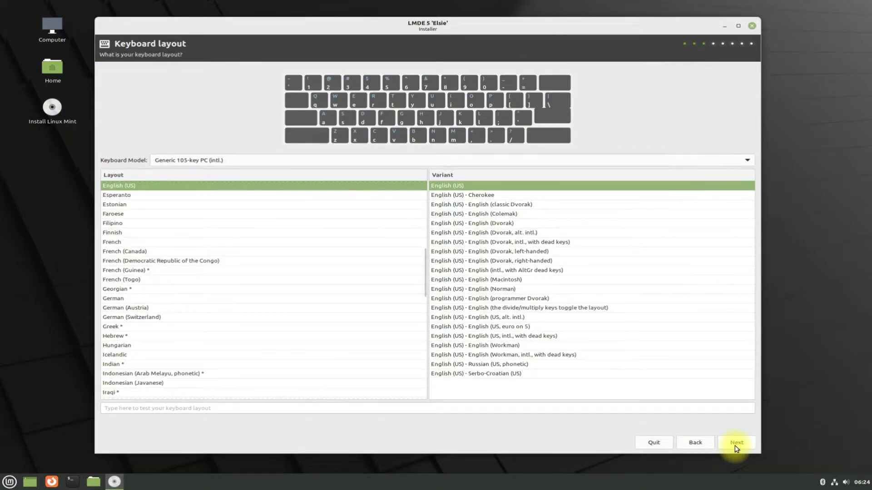
pyautogui.click(736, 446)
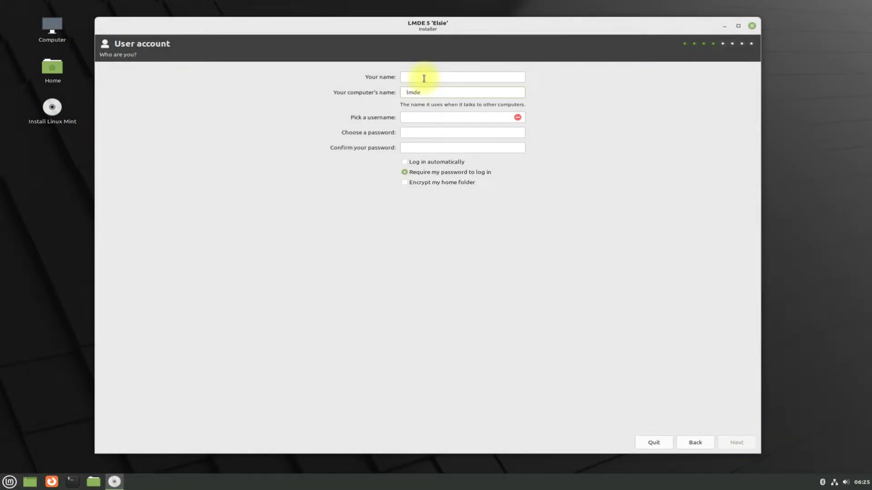
# - Enter computer name lmde-5, the user's name and username, and a matching password
pyautogui.write('-')
pyautogui.write('5')
pyautogui.write('t')
pyautogui.write('hsoluti')
pyautogui.write('onz')
pyautogui.press('Tab')
pyautogui.press('Tab')
pyautogui.press('Tab')
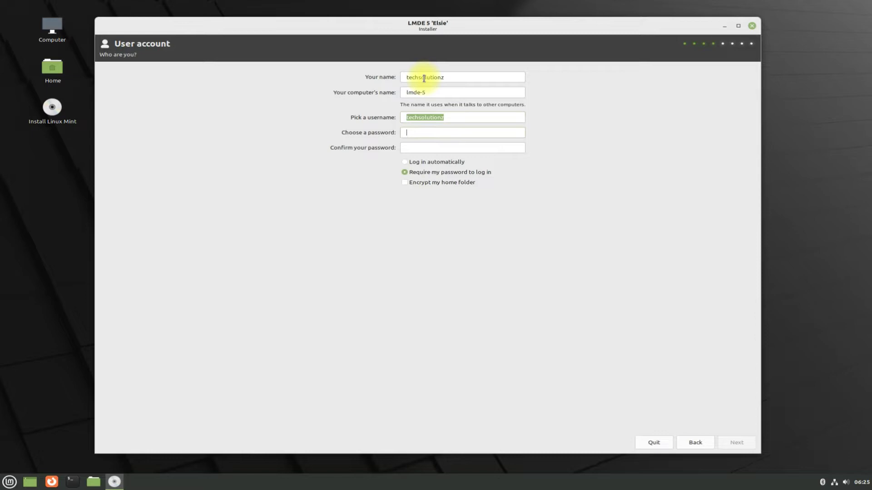
pyautogui.write('●●●●●●')
pyautogui.press('Tab')
pyautogui.write('●')
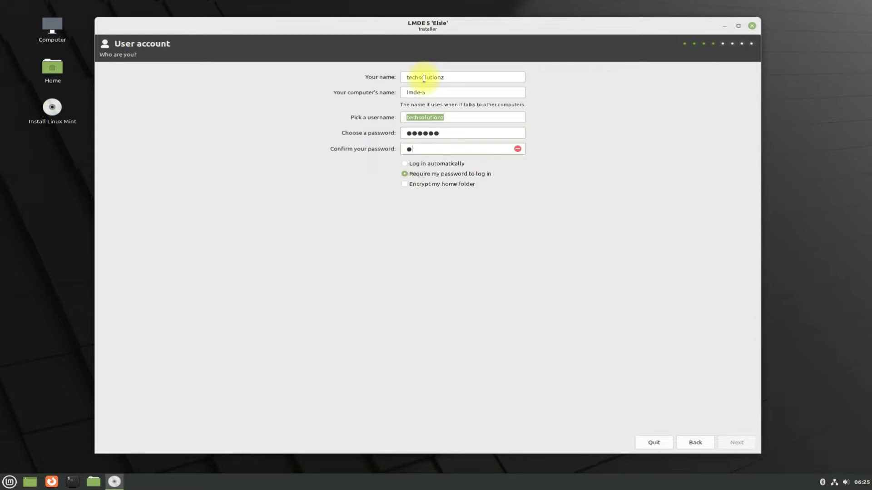
pyautogui.write('●●●●●')
pyautogui.click(731, 439)
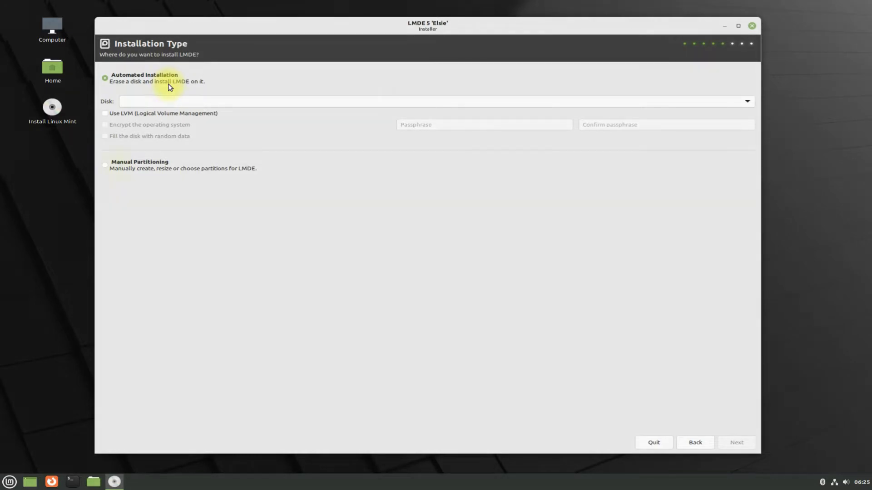
# - Use manual partitioning to create EFI, swap and ext4 root (/dev/sda3) partitions
pyautogui.click(113, 165)
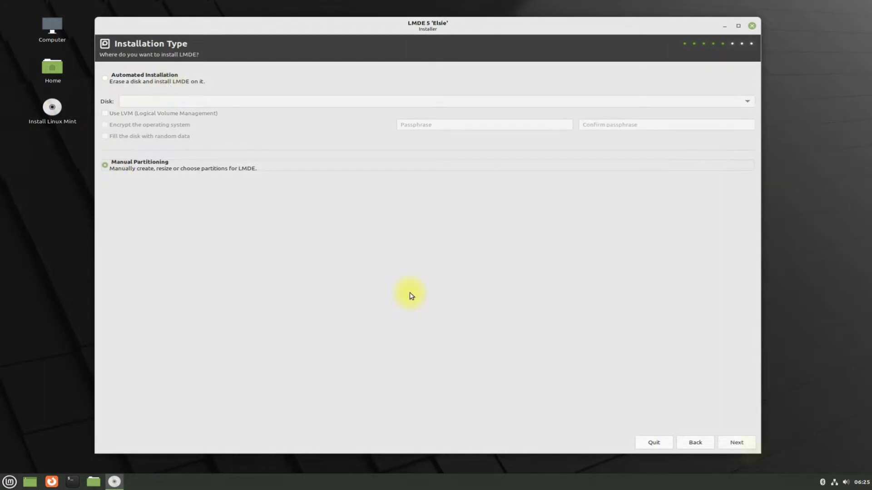
pyautogui.click(740, 444)
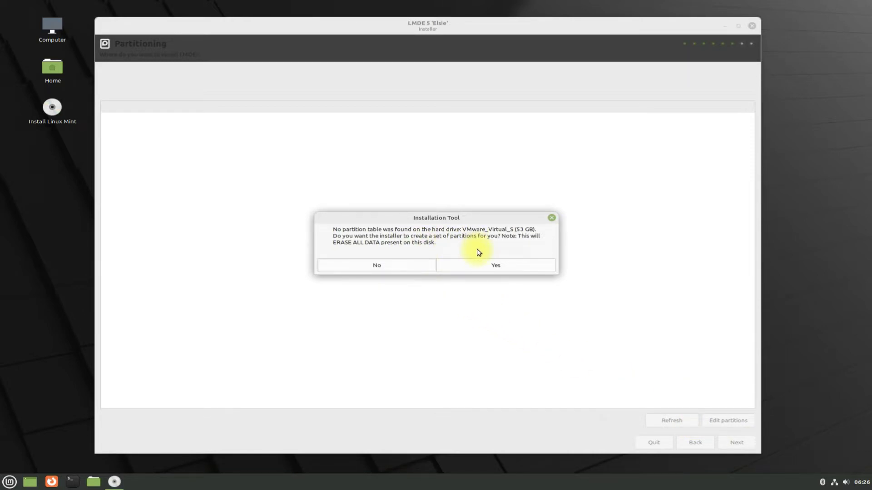
pyautogui.click(494, 270)
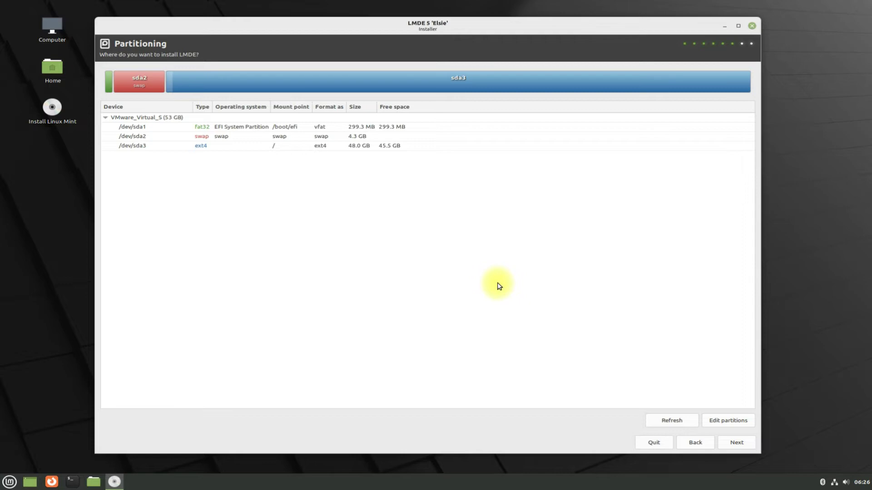
pyautogui.click(376, 147)
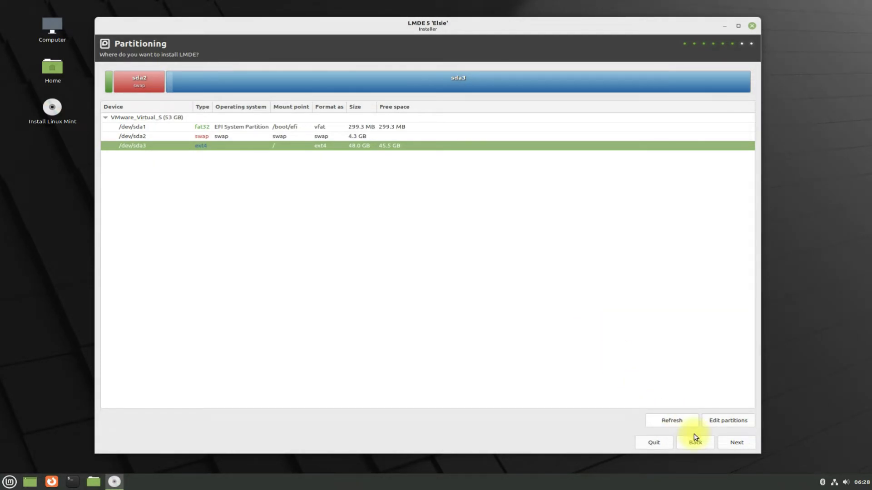
pyautogui.click(726, 449)
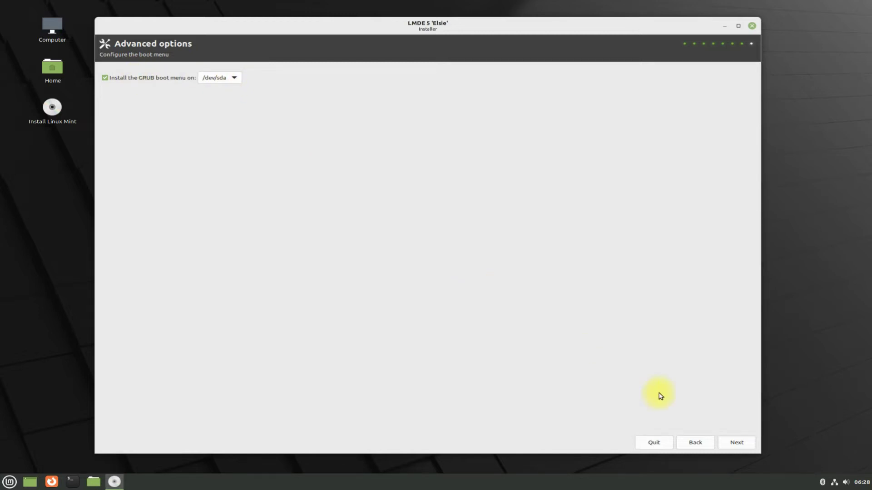
# - Install LMDE to disk with the boot menu on /dev/sda
pyautogui.click(736, 443)
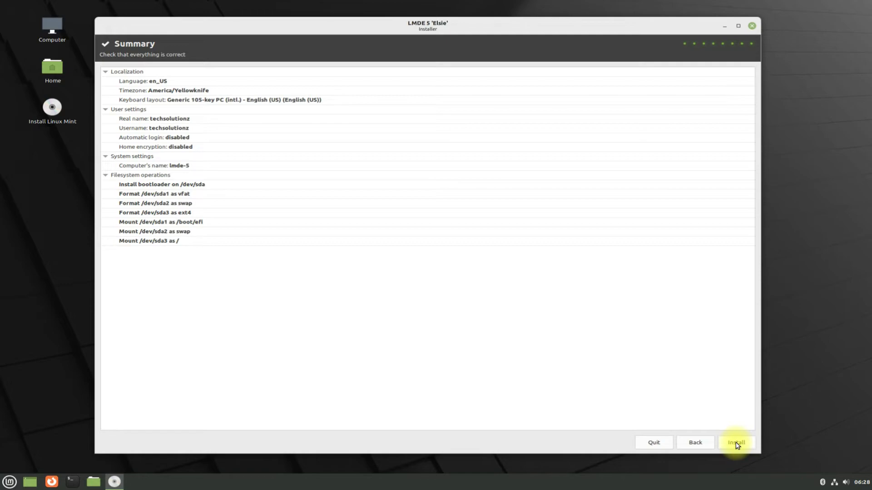
pyautogui.click(737, 443)
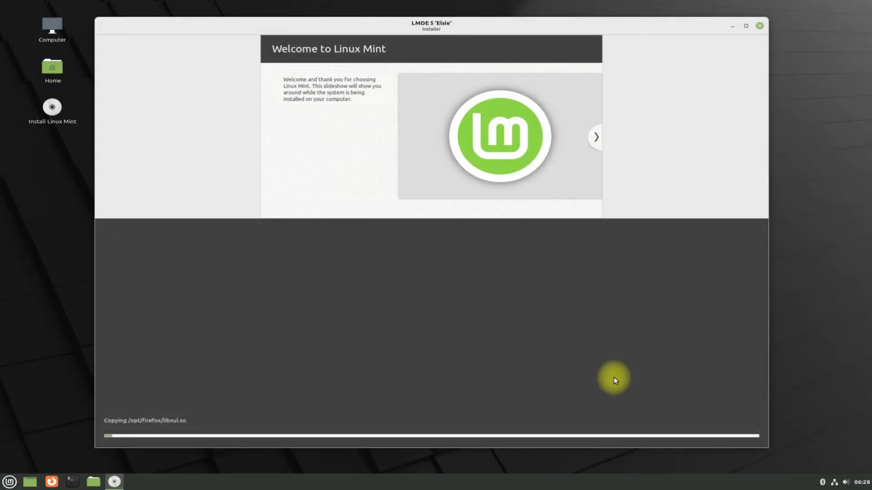
pyautogui.click(595, 138)
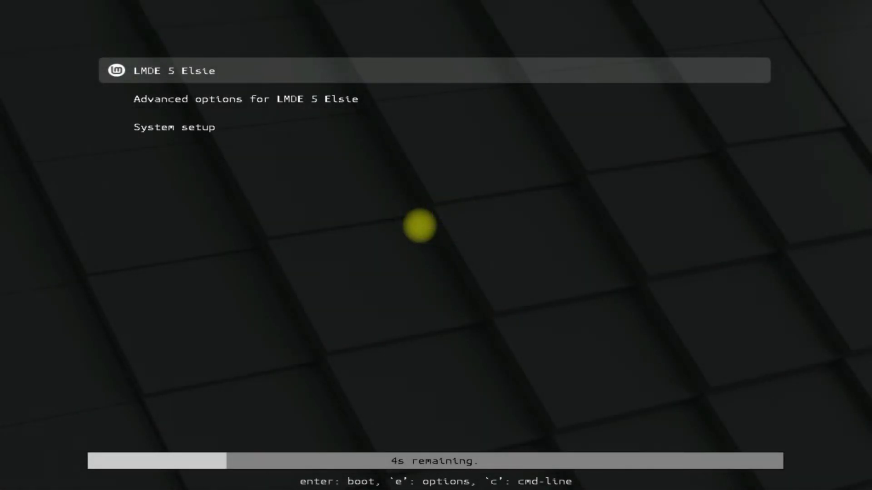
# - Boot the LMDE 5 Elsie entry from the GRUB menu
pyautogui.press('Down')
pyautogui.press('Up')
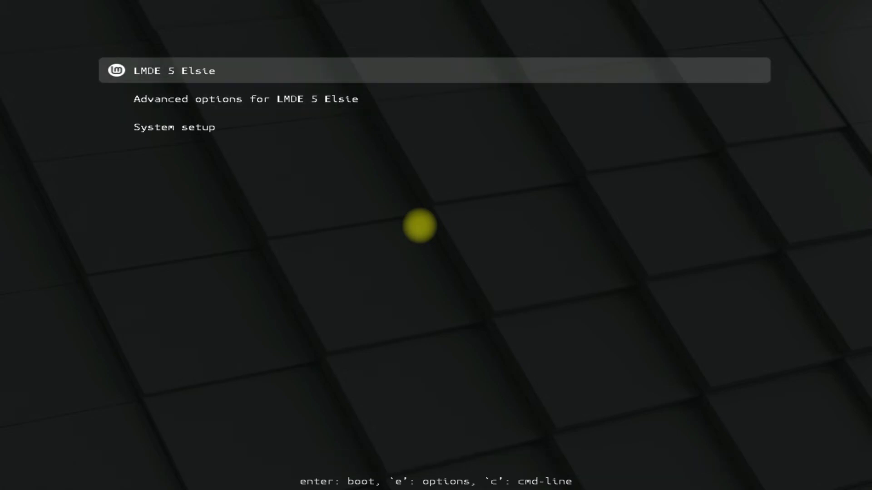
pyautogui.press('Return')
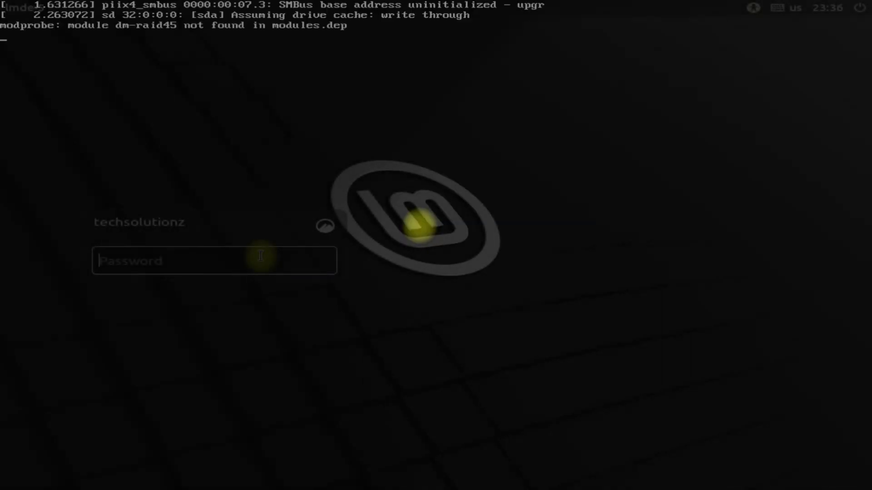
# - Enter the password at the login screen and sign in to Cinnamon
pyautogui.write('•••')
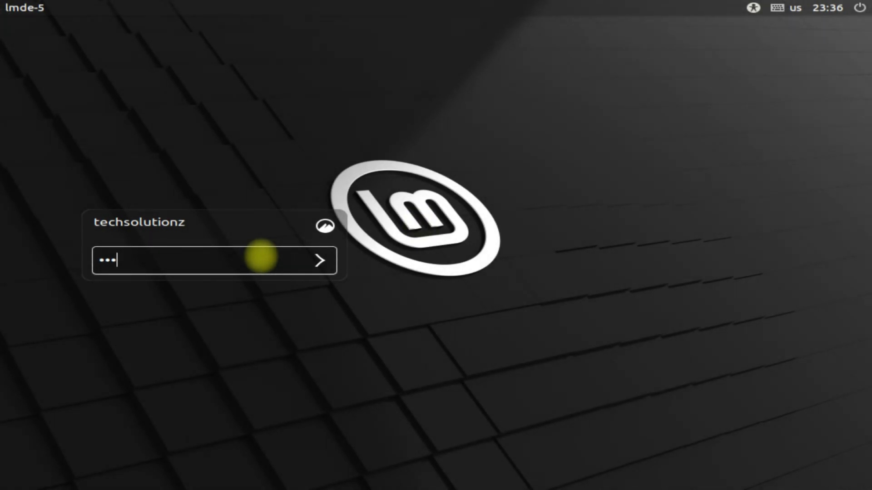
pyautogui.write('•••')
pyautogui.click(325, 225)
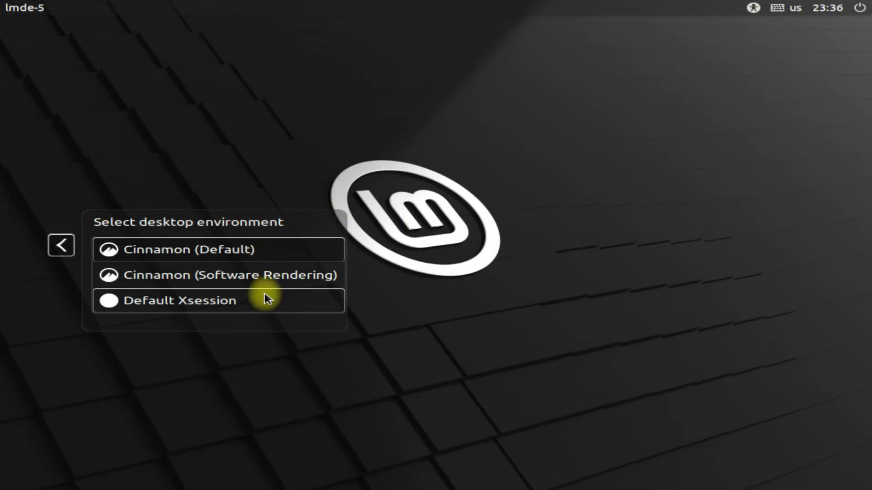
pyautogui.click(61, 242)
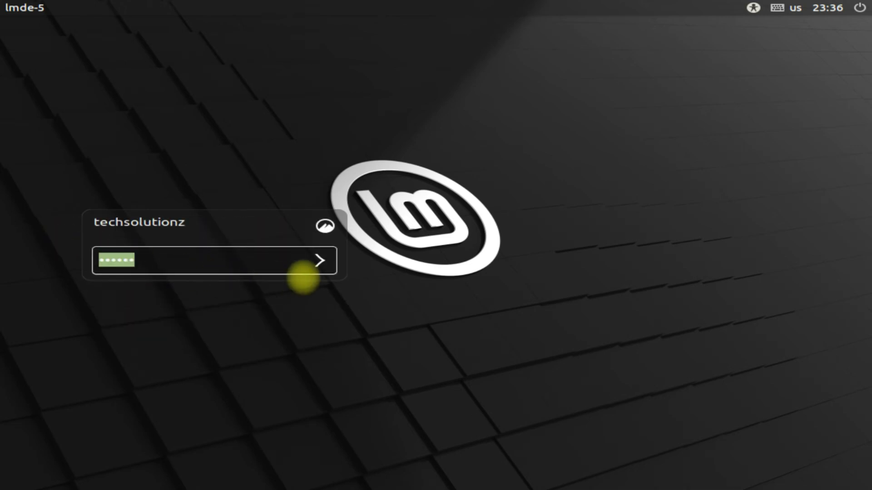
pyautogui.click(320, 260)
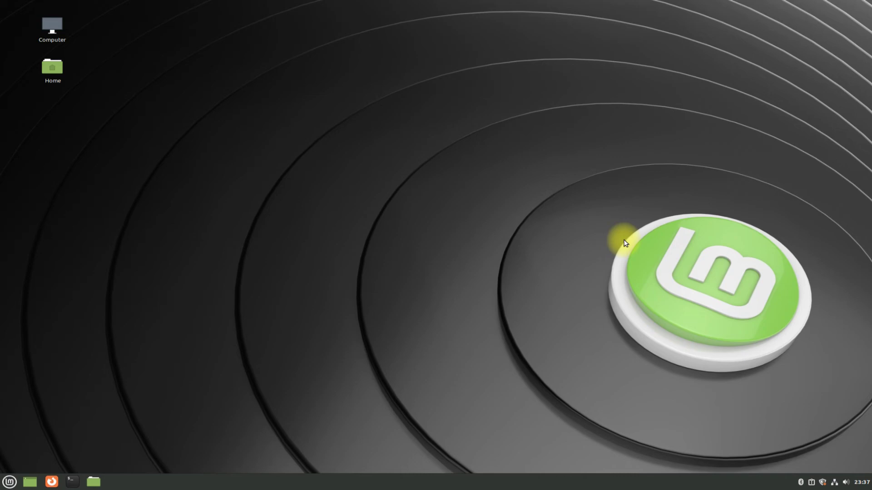
# - Open a terminal from the desktop, run lsb_release -cs, then minimize it
pyautogui.rightClick(270, 132)
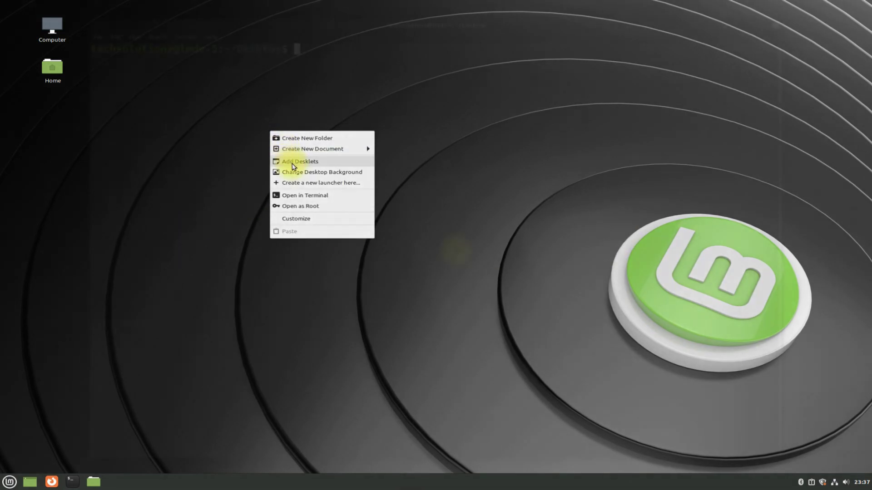
pyautogui.click(304, 195)
pyautogui.write('lsc')
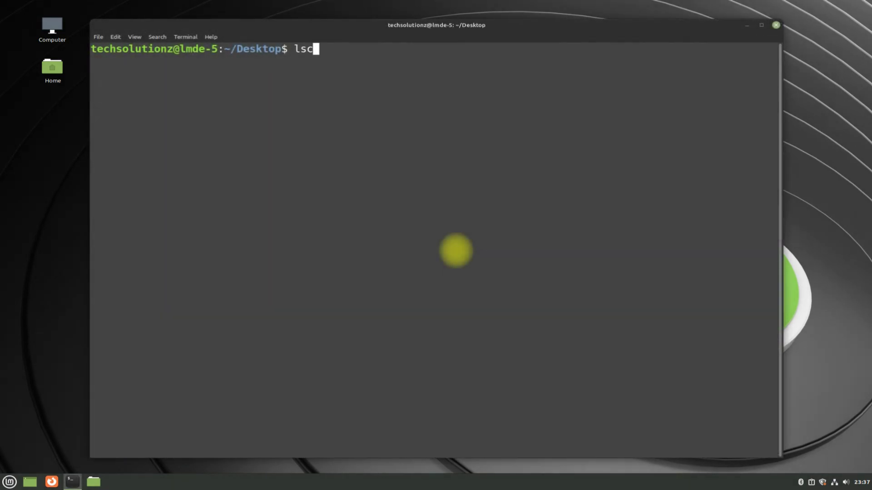
pyautogui.write('b_r')
pyautogui.write('eleaase')
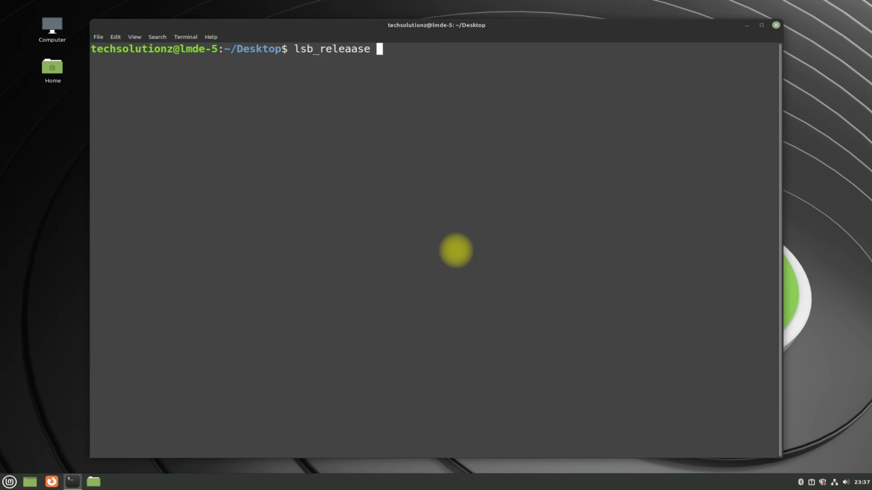
pyautogui.press('BackSpace')
pyautogui.press('BackSpace')
pyautogui.press('BackSpace')
pyautogui.write('se ')
pyautogui.write('-cs')
pyautogui.press('Return')
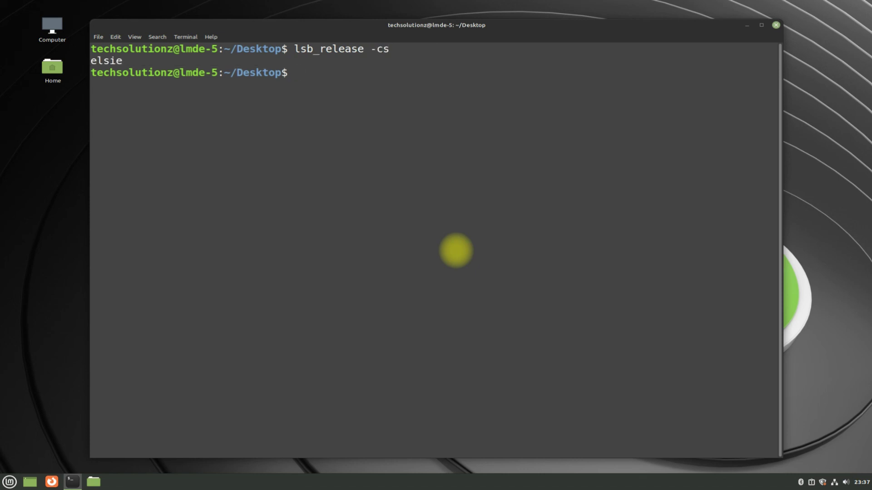
pyautogui.press('super+d')
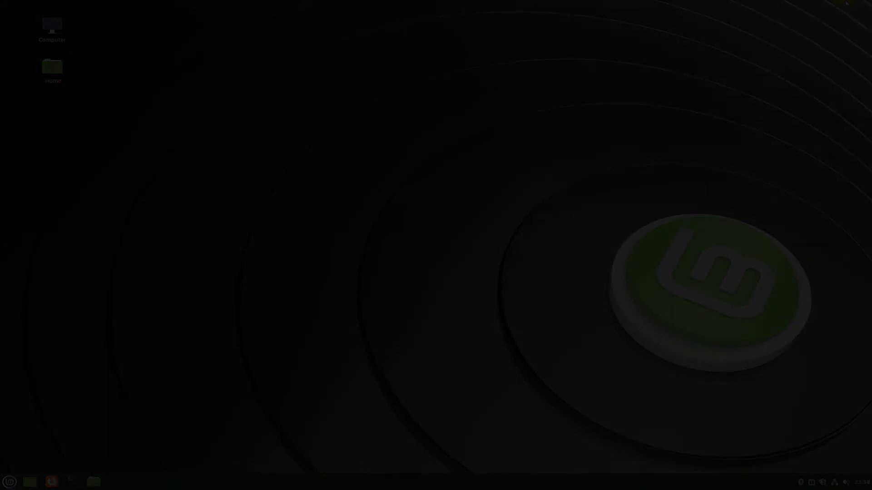